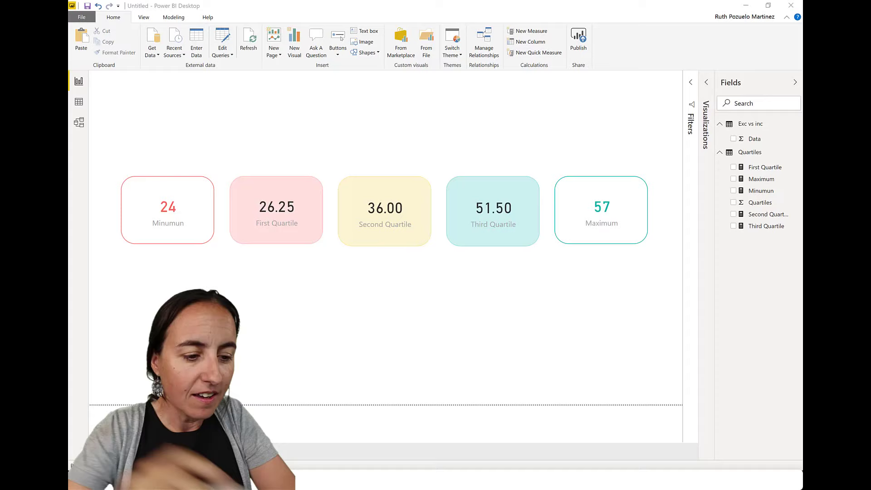
# Ink a line from the 36.00 Second Quartile card and a range line labelled 50% / 50%.
pyautogui.moveTo(389, 193)
pyautogui.mouseDown()
pyautogui.moveTo(400, 39)
pyautogui.moveTo(394, 63)
pyautogui.moveTo(418, 58)
pyautogui.mouseUp()
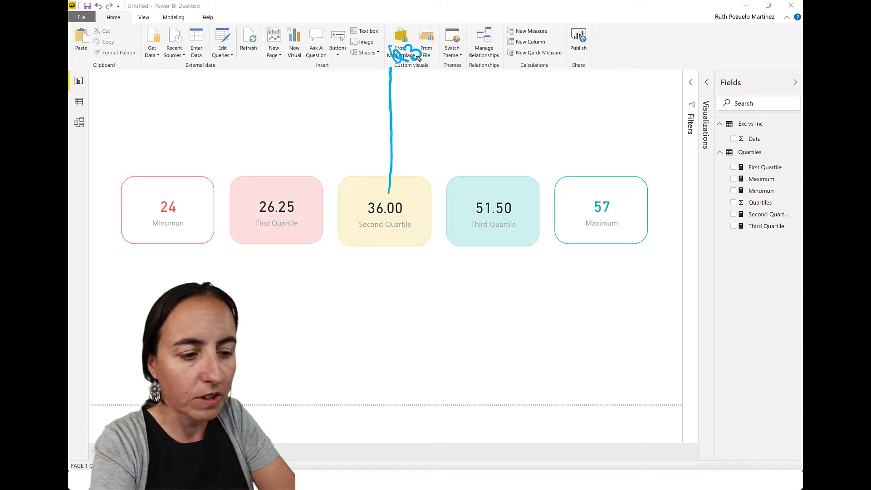
pyautogui.moveTo(410, 59)
pyautogui.mouseDown()
pyautogui.moveTo(430, 51)
pyautogui.moveTo(409, 55)
pyautogui.mouseUp()
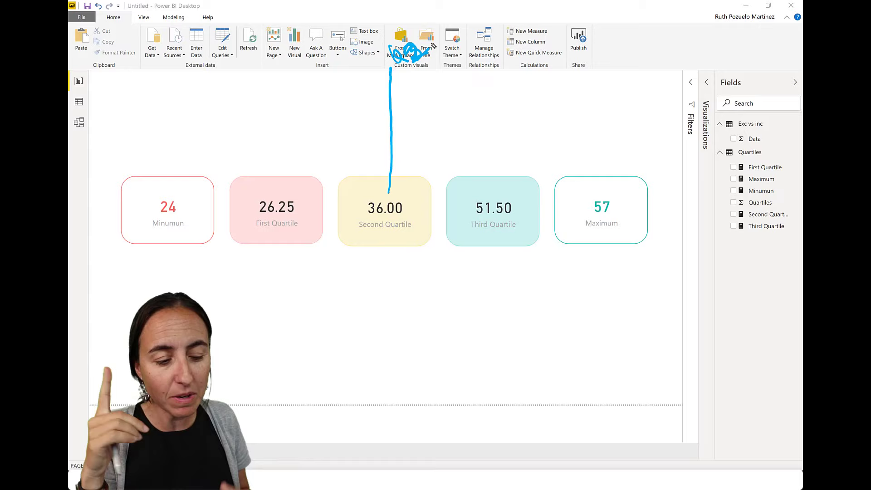
pyautogui.moveTo(396, 257)
pyautogui.mouseDown()
pyautogui.moveTo(403, 284)
pyautogui.moveTo(404, 274)
pyautogui.moveTo(658, 258)
pyautogui.moveTo(677, 270)
pyautogui.moveTo(678, 252)
pyautogui.moveTo(699, 268)
pyautogui.mouseUp()
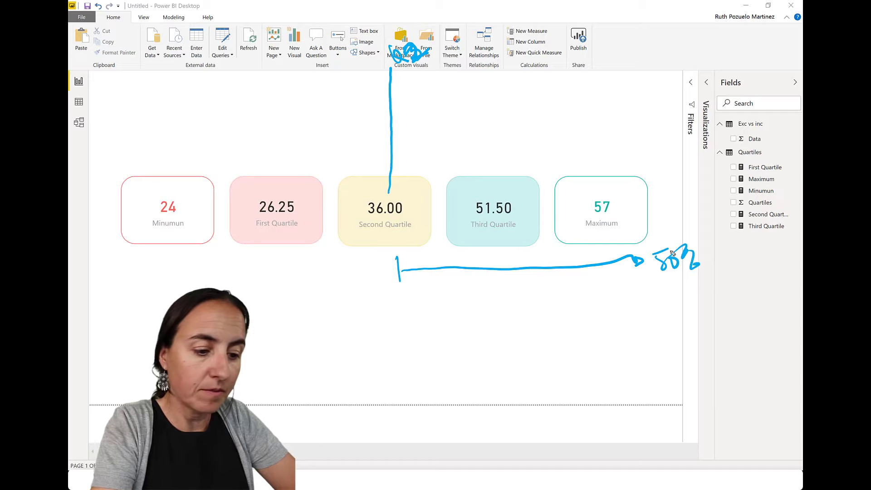
pyautogui.moveTo(399, 272); pyautogui.dragTo(391, 274)
pyautogui.moveTo(269, 270)
pyautogui.mouseDown()
pyautogui.moveTo(134, 277)
pyautogui.moveTo(126, 270)
pyautogui.moveTo(109, 287)
pyautogui.moveTo(125, 302)
pyautogui.mouseUp()
pyautogui.moveTo(122, 288); pyautogui.dragTo(136, 298)
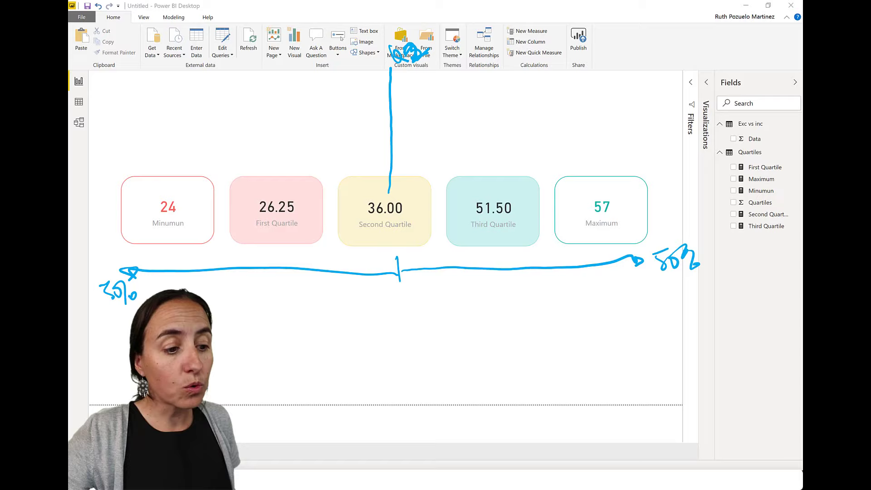
# Label the First and Third Quartile cards Q1 and Q3 in pink, noting 25%.
pyautogui.moveTo(279, 184)
pyautogui.mouseDown()
pyautogui.moveTo(290, 17)
pyautogui.moveTo(302, 29)
pyautogui.moveTo(316, 26)
pyautogui.mouseUp()
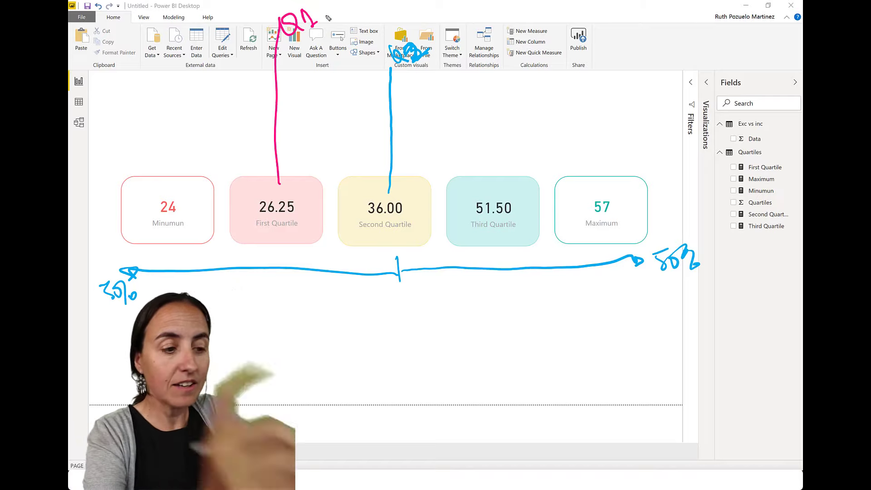
pyautogui.moveTo(276, 96)
pyautogui.mouseDown()
pyautogui.moveTo(122, 81)
pyautogui.moveTo(187, 75)
pyautogui.moveTo(203, 50)
pyautogui.moveTo(204, 68)
pyautogui.mouseUp()
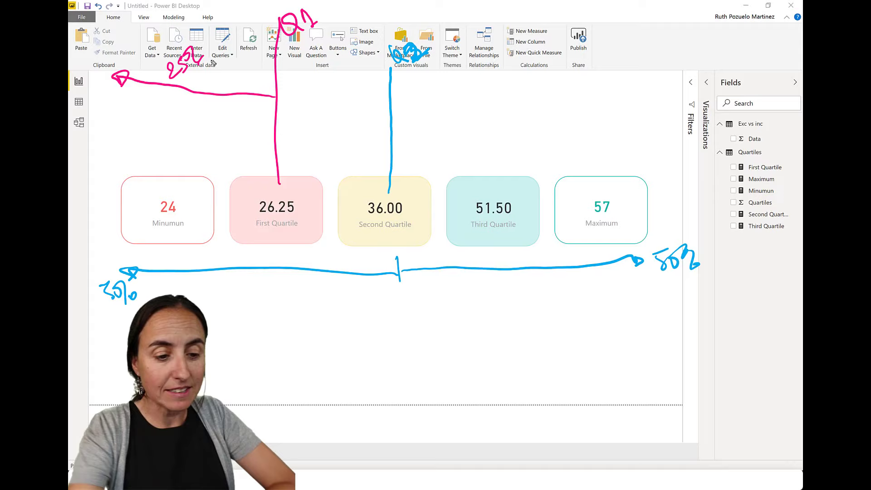
pyautogui.moveTo(494, 191)
pyautogui.mouseDown()
pyautogui.moveTo(485, 79)
pyautogui.moveTo(493, 21)
pyautogui.moveTo(507, 34)
pyautogui.mouseUp()
pyautogui.moveTo(489, 74); pyautogui.dragTo(626, 78)
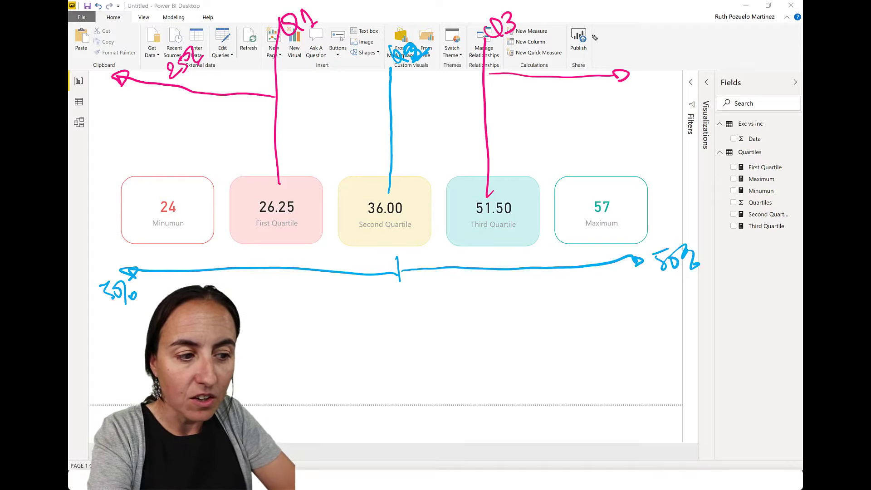
pyautogui.moveTo(587, 37)
pyautogui.mouseDown()
pyautogui.moveTo(627, 44)
pyautogui.moveTo(636, 36)
pyautogui.mouseUp()
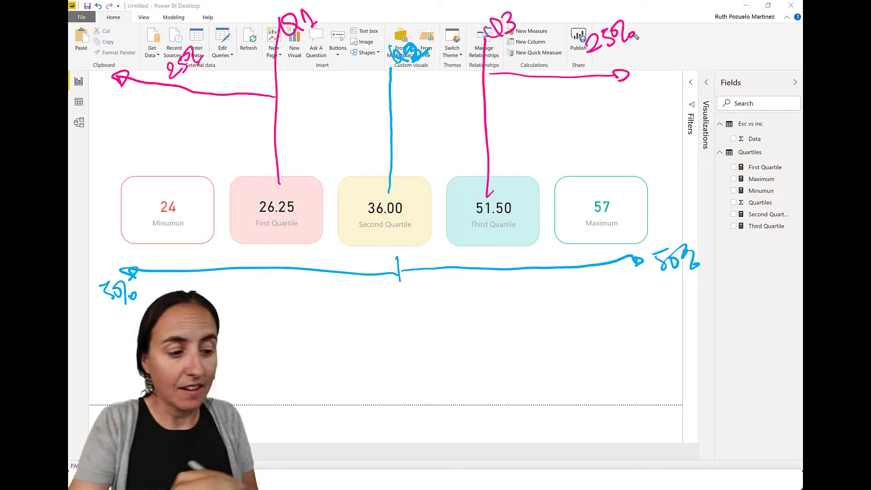
# Mark the Minimum and Maximum cards with a 2, then clear all ink.
pyautogui.moveTo(159, 236); pyautogui.dragTo(179, 241)
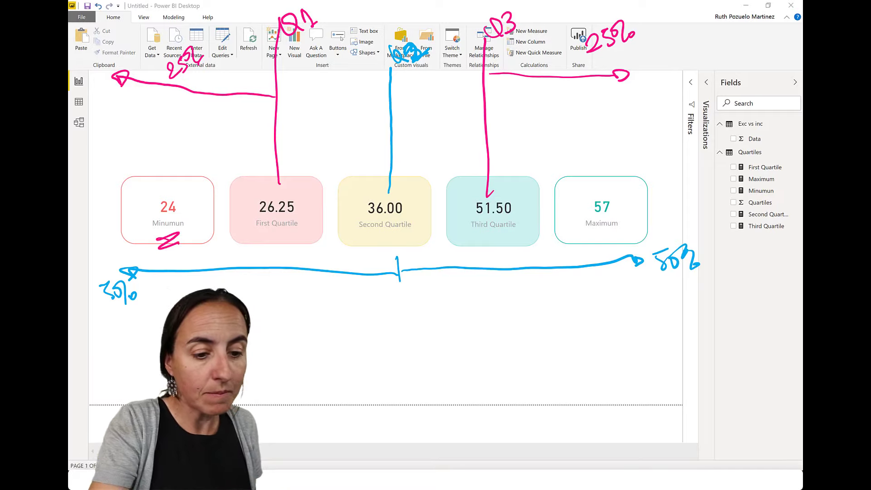
pyautogui.moveTo(598, 234)
pyautogui.mouseDown()
pyautogui.moveTo(621, 230)
pyautogui.moveTo(625, 251)
pyautogui.mouseUp()
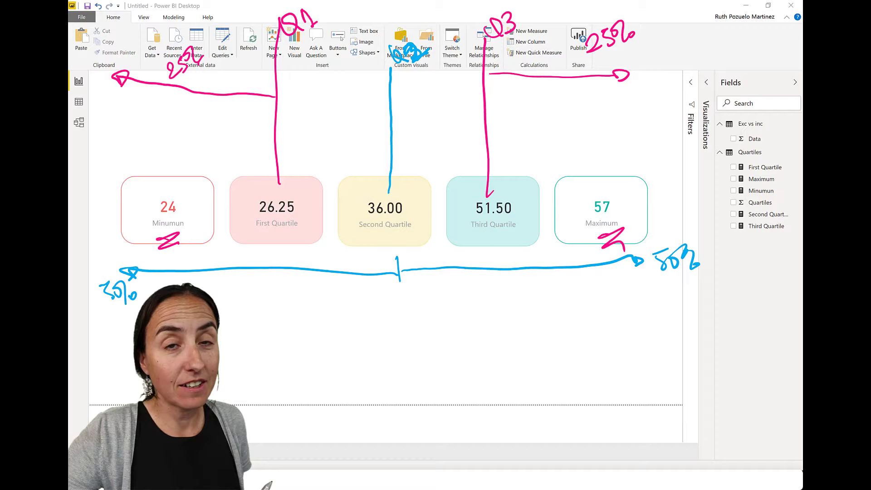
pyautogui.press('e')
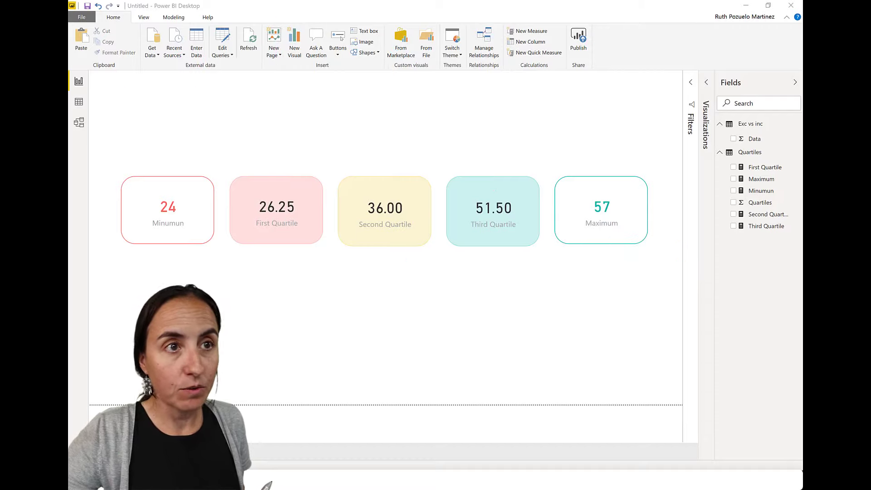
# On the blank second page, ink the sample values 1 through 11 in a row.
pyautogui.press('Escape')
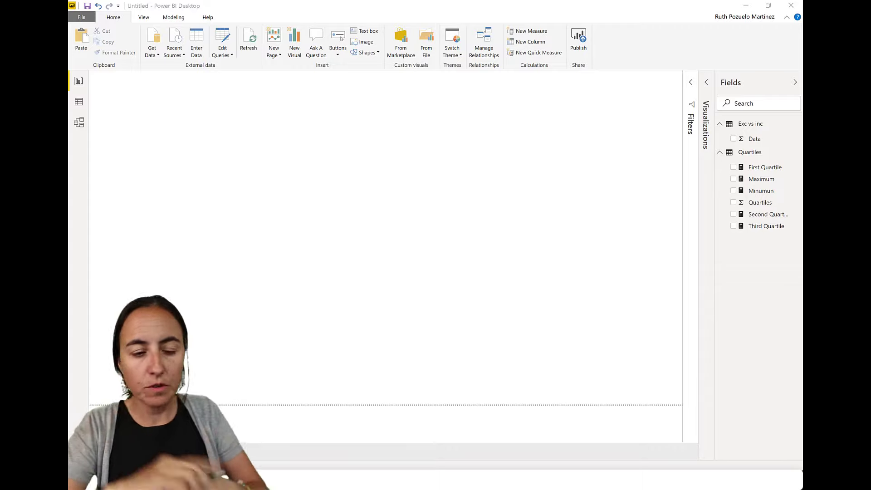
pyautogui.moveTo(275, 223); pyautogui.dragTo(286, 223)
pyautogui.moveTo(110, 197); pyautogui.dragTo(120, 200)
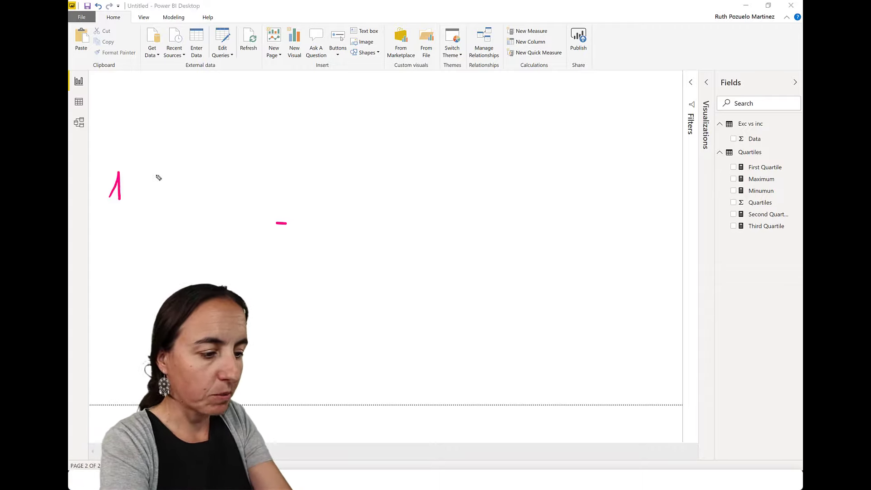
pyautogui.moveTo(162, 178); pyautogui.dragTo(175, 194)
pyautogui.moveTo(217, 170); pyautogui.dragTo(217, 195)
pyautogui.moveTo(249, 173); pyautogui.dragTo(261, 183)
pyautogui.moveTo(265, 174); pyautogui.dragTo(266, 189)
pyautogui.moveTo(311, 168); pyautogui.dragTo(301, 192)
pyautogui.moveTo(304, 169); pyautogui.dragTo(313, 168)
pyautogui.moveTo(368, 171)
pyautogui.mouseDown()
pyautogui.moveTo(358, 188)
pyautogui.moveTo(423, 194)
pyautogui.mouseUp()
pyautogui.moveTo(472, 167)
pyautogui.mouseDown()
pyautogui.moveTo(474, 186)
pyautogui.moveTo(458, 166)
pyautogui.mouseUp()
pyautogui.moveTo(535, 176)
pyautogui.mouseDown()
pyautogui.moveTo(522, 177)
pyautogui.moveTo(537, 191)
pyautogui.moveTo(566, 190)
pyautogui.mouseUp()
pyautogui.moveTo(580, 170); pyautogui.dragTo(581, 172)
pyautogui.moveTo(633, 175)
pyautogui.mouseDown()
pyautogui.moveTo(638, 193)
pyautogui.moveTo(664, 193)
pyautogui.mouseUp()
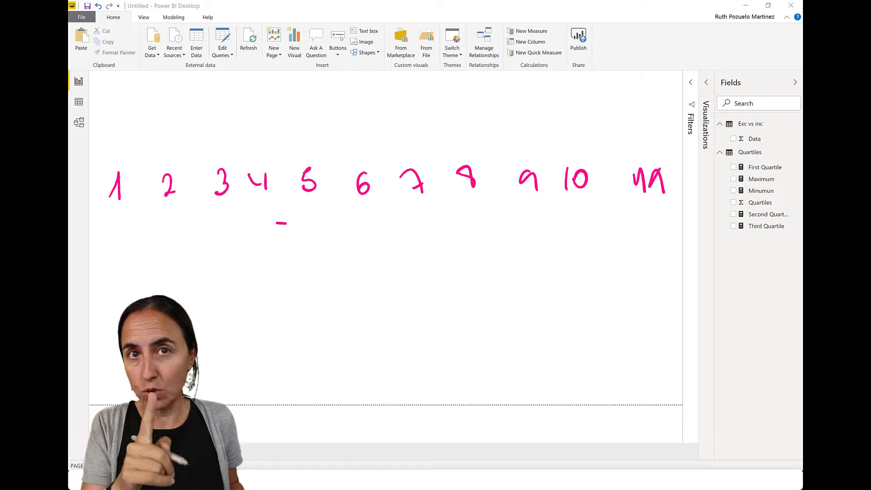
# Circle 6 as Q2 and brace the values 1–5 and 7–11 underneath.
pyautogui.moveTo(365, 164)
pyautogui.mouseDown()
pyautogui.moveTo(348, 200)
pyautogui.moveTo(382, 198)
pyautogui.moveTo(358, 167)
pyautogui.mouseUp()
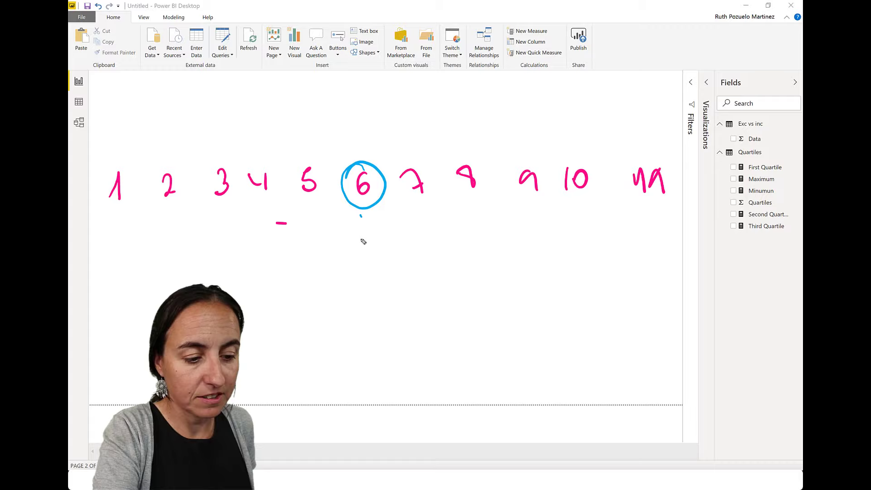
pyautogui.moveTo(360, 215)
pyautogui.mouseDown()
pyautogui.moveTo(363, 249)
pyautogui.moveTo(389, 255)
pyautogui.mouseUp()
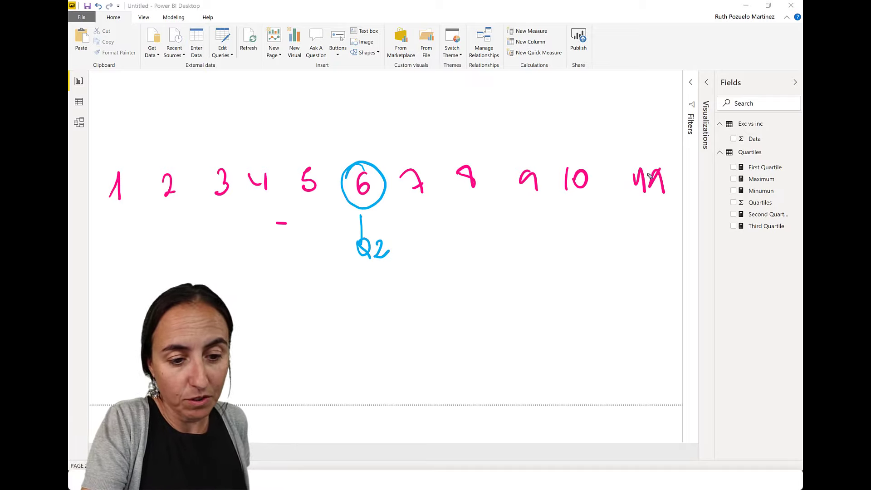
pyautogui.moveTo(413, 197); pyautogui.dragTo(446, 218)
pyautogui.moveTo(527, 215); pyautogui.dragTo(664, 187)
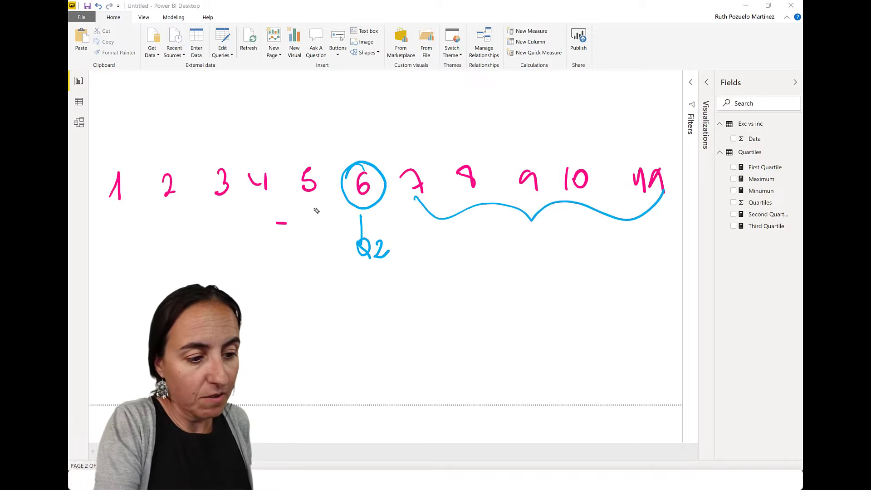
pyautogui.moveTo(318, 197)
pyautogui.mouseDown()
pyautogui.moveTo(204, 227)
pyautogui.moveTo(112, 219)
pyautogui.mouseUp()
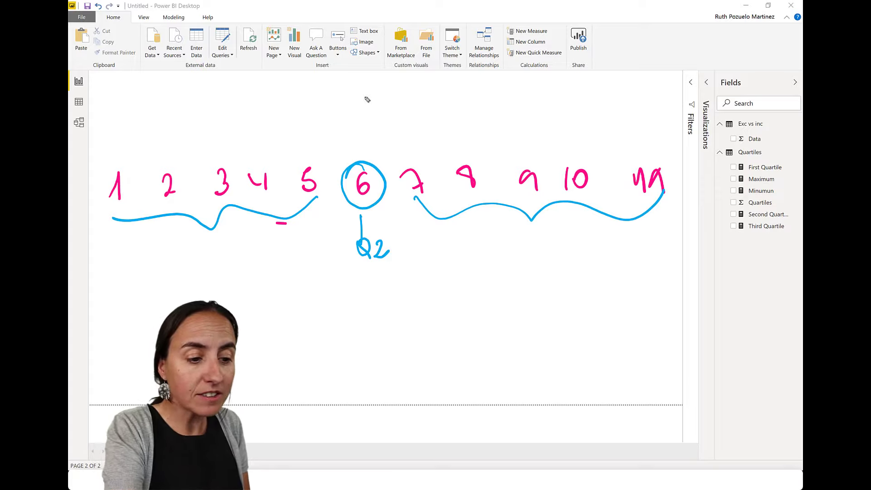
# Bracket both halves from the circled 6 and write avg = Q1 and avg = Q3 below.
pyautogui.moveTo(365, 84); pyautogui.dragTo(361, 159)
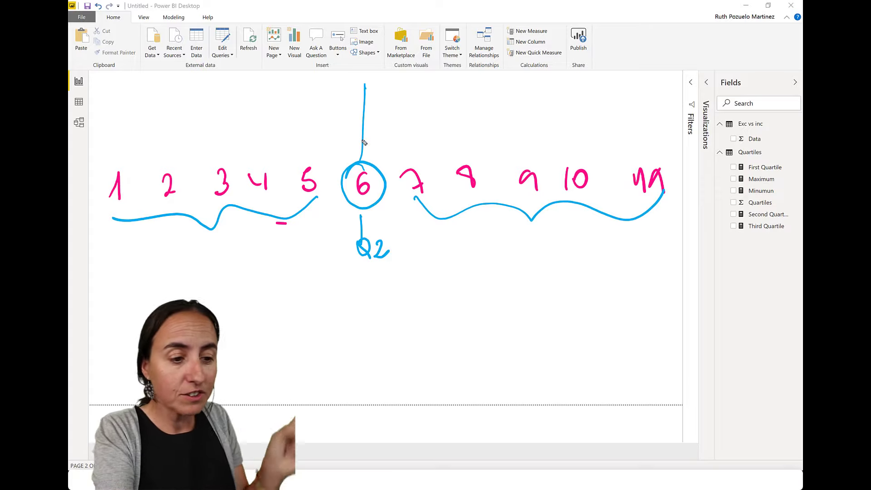
pyautogui.moveTo(362, 110)
pyautogui.mouseDown()
pyautogui.moveTo(101, 112)
pyautogui.moveTo(112, 139)
pyautogui.mouseUp()
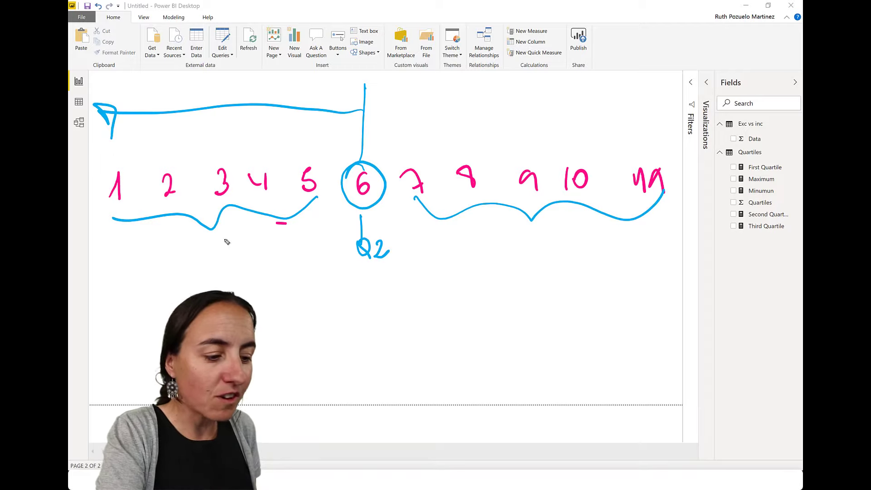
pyautogui.moveTo(211, 226)
pyautogui.mouseDown()
pyautogui.moveTo(211, 247)
pyautogui.moveTo(190, 271)
pyautogui.mouseUp()
pyautogui.moveTo(195, 259)
pyautogui.mouseDown()
pyautogui.moveTo(206, 265)
pyautogui.moveTo(216, 254)
pyautogui.moveTo(214, 278)
pyautogui.mouseUp()
pyautogui.moveTo(230, 261)
pyautogui.mouseDown()
pyautogui.moveTo(265, 252)
pyautogui.moveTo(279, 268)
pyautogui.mouseUp()
pyautogui.moveTo(529, 233); pyautogui.dragTo(528, 248)
pyautogui.moveTo(532, 234)
pyautogui.mouseDown()
pyautogui.moveTo(542, 234)
pyautogui.moveTo(550, 269)
pyautogui.mouseUp()
pyautogui.moveTo(367, 114); pyautogui.dragTo(495, 117)
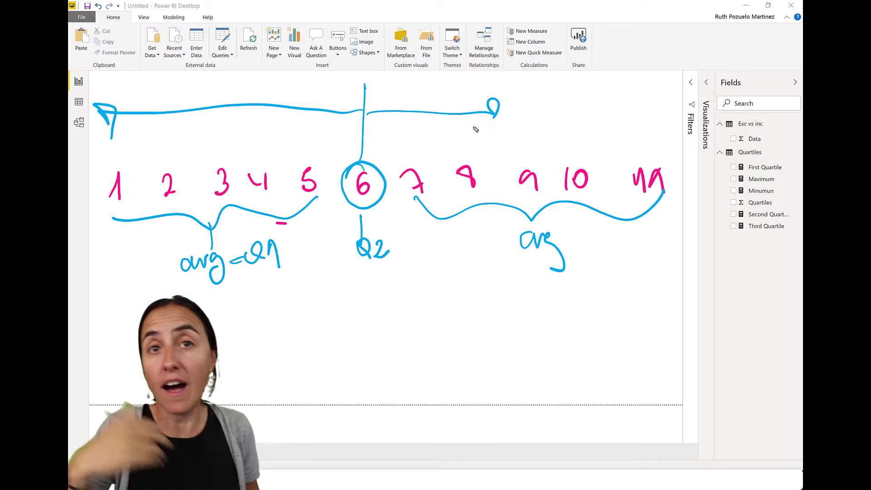
pyautogui.moveTo(564, 249)
pyautogui.mouseDown()
pyautogui.moveTo(606, 248)
pyautogui.moveTo(612, 255)
pyautogui.mouseUp()
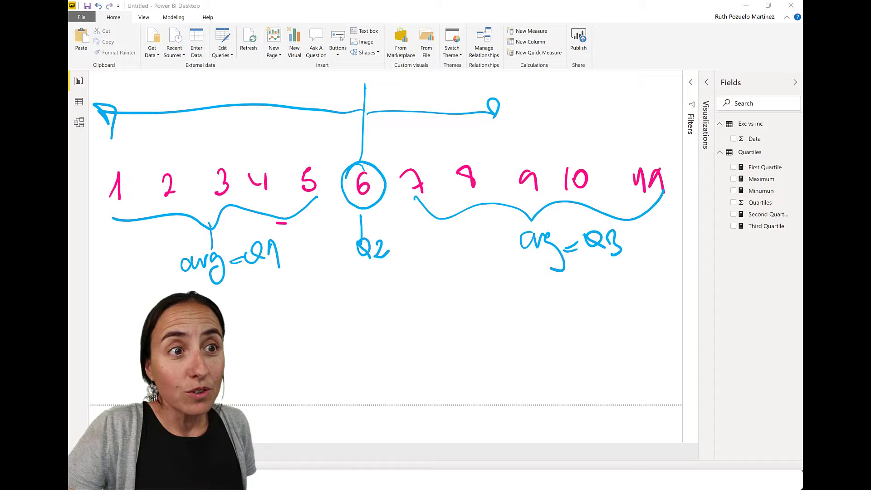
# Erase the inked 1–11 sketch and its labels from page 2.
pyautogui.press('Escape')
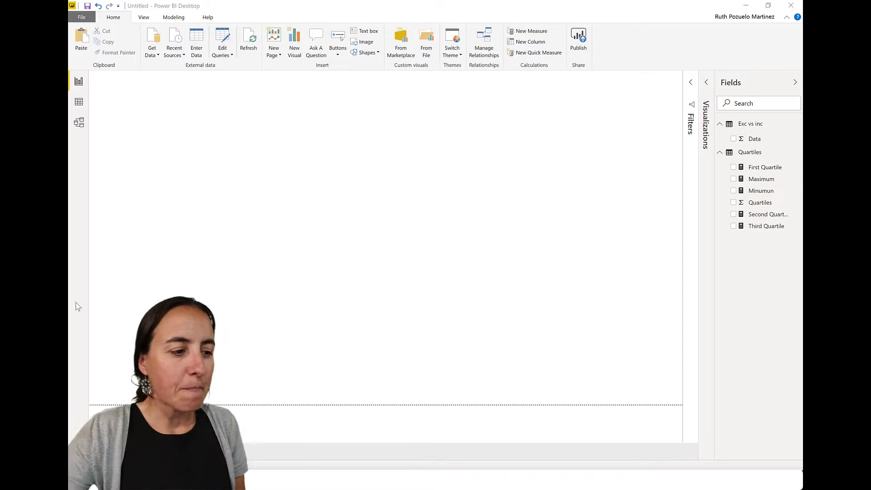
# Check the Exc vs inc table's Data values 1–10, then return to the report canvas.
pyautogui.click(78, 102)
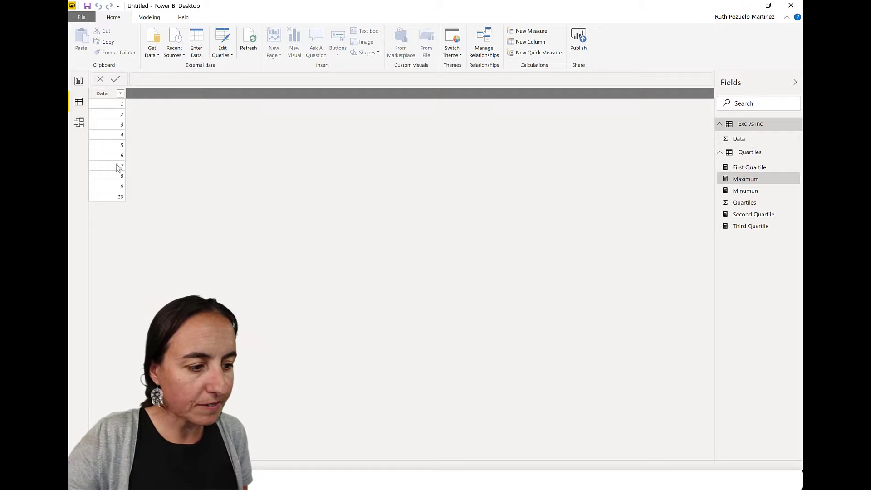
pyautogui.click(79, 81)
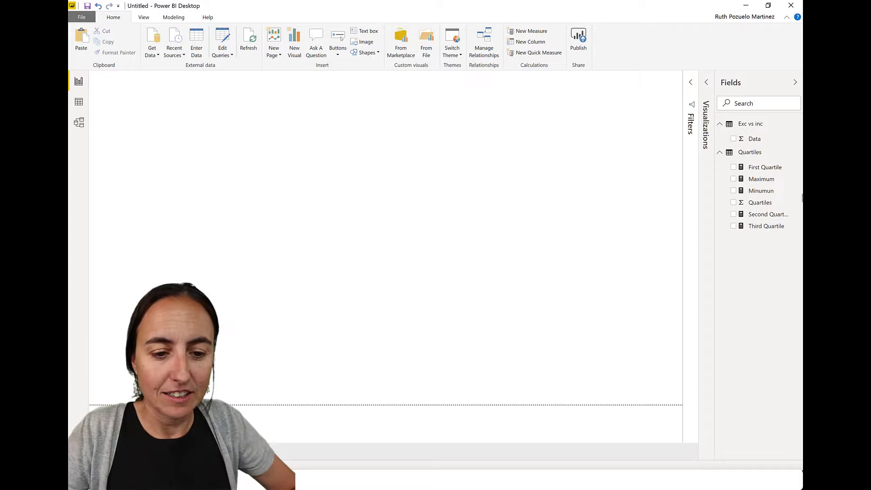
# Add measure Pect.exc 10% = PERCENTILE.EXC('Exc vs inc'[Data], 0.10) to the Exc vs inc table.
pyautogui.rightClick(758, 127)
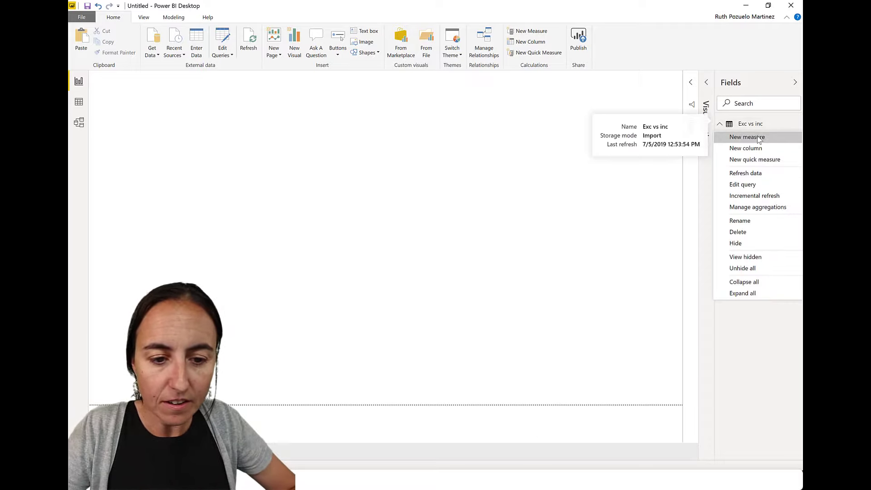
pyautogui.click(748, 137)
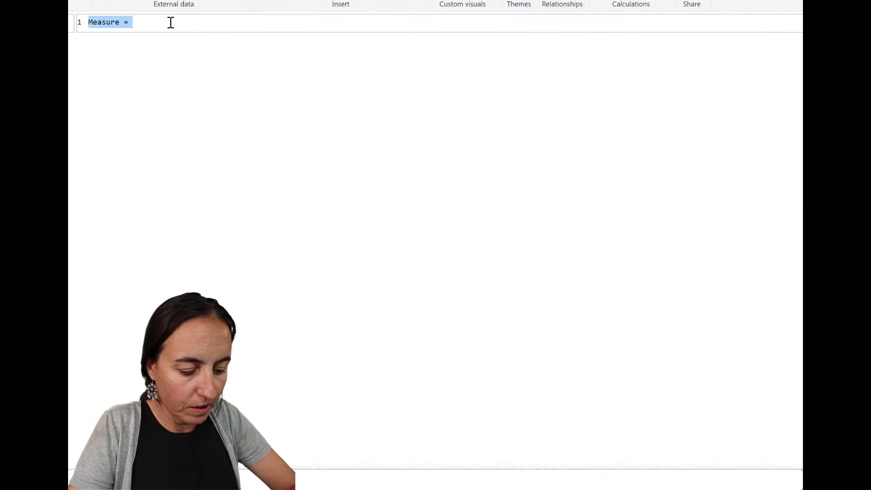
pyautogui.write('Pect.ex')
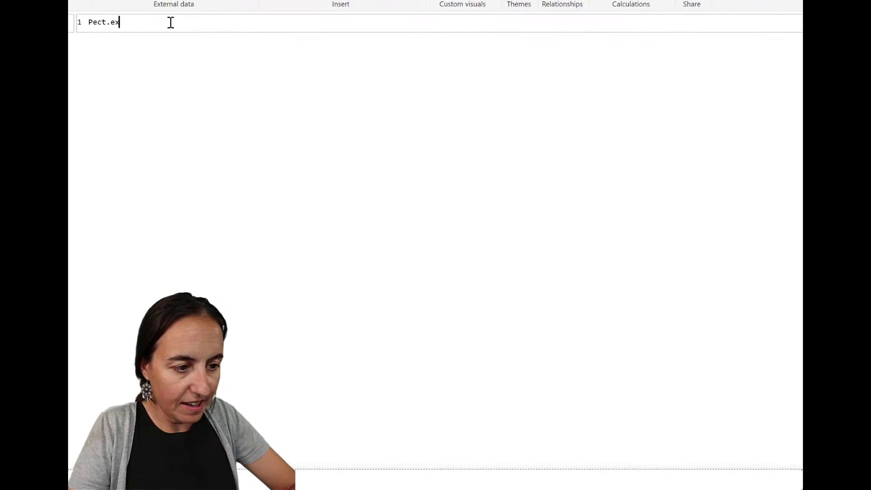
pyautogui.write('c')
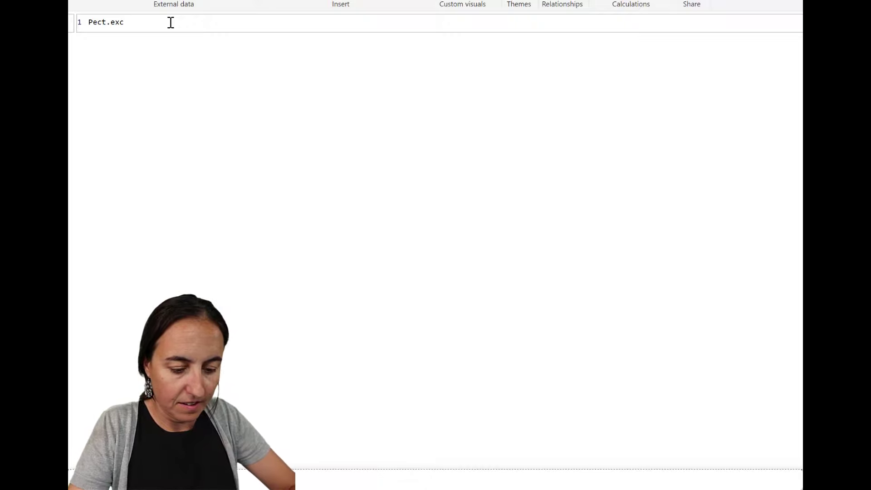
pyautogui.write(' 10')
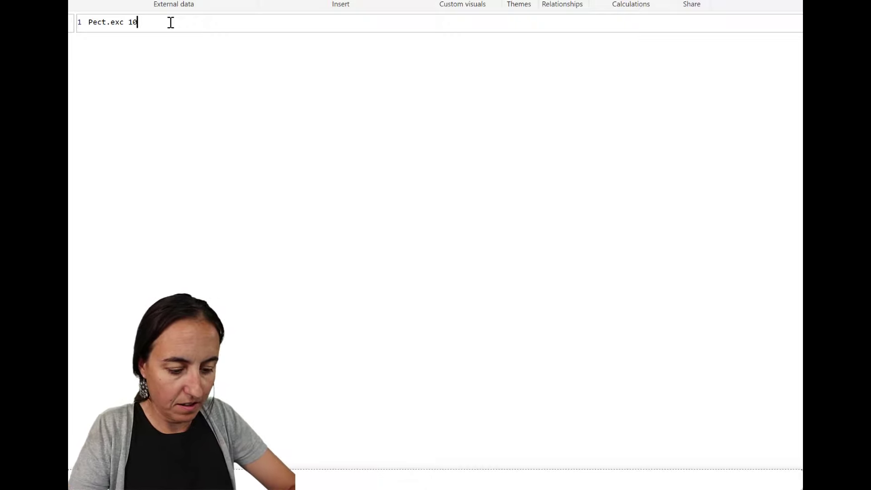
pyautogui.write('%= per')
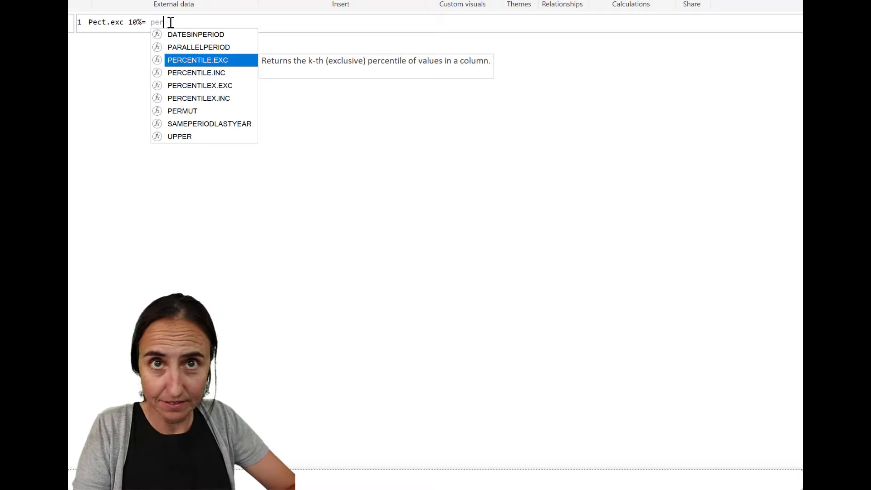
pyautogui.press('Tab')
pyautogui.press('Down')
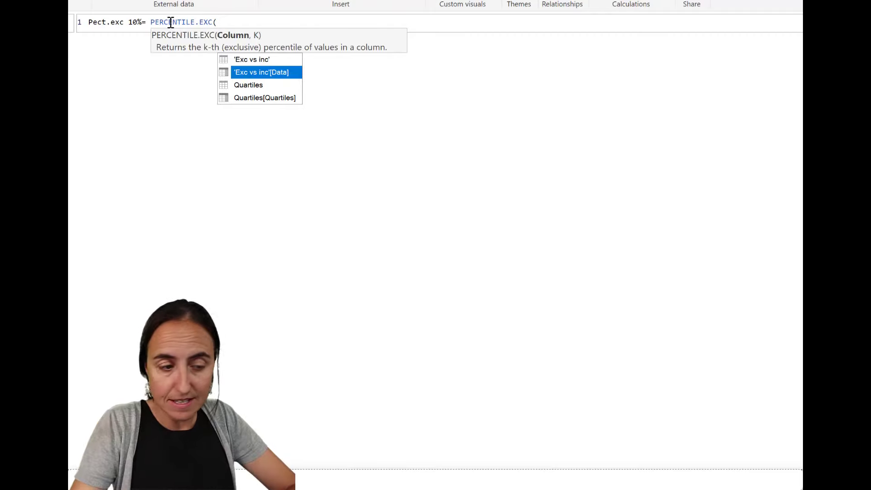
pyautogui.press('Tab')
pyautogui.write(',')
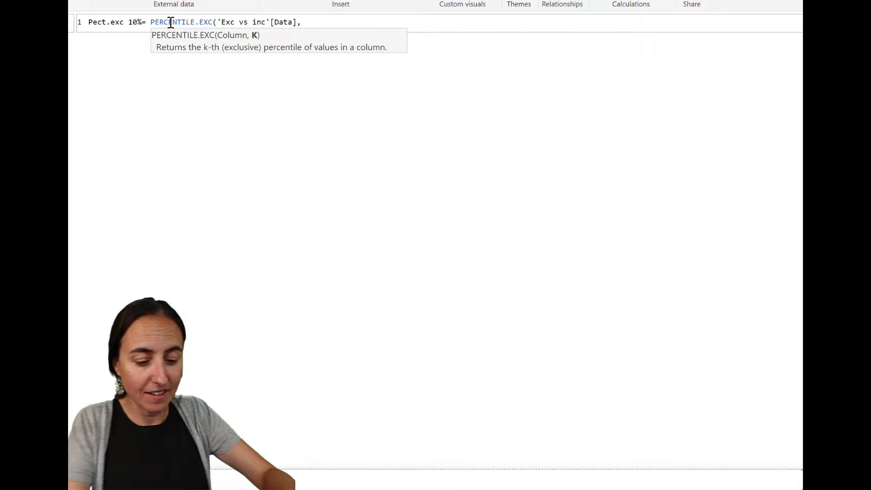
pyautogui.write('0.10)')
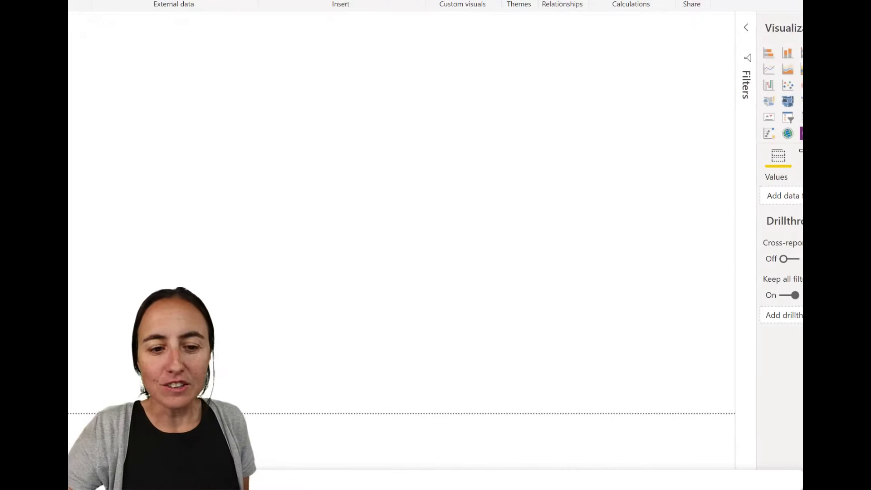
# Show Pect.exc 10% as a small 1.10 card placed toward the left of the page.
pyautogui.moveTo(801, 131); pyautogui.dragTo(322, 152)
pyautogui.click(769, 116)
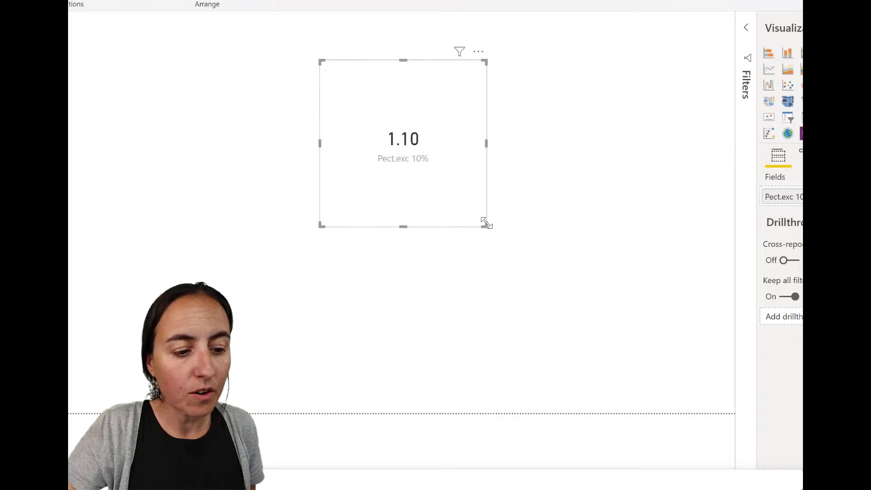
pyautogui.moveTo(485, 225); pyautogui.dragTo(445, 125)
pyautogui.moveTo(380, 91); pyautogui.dragTo(341, 123)
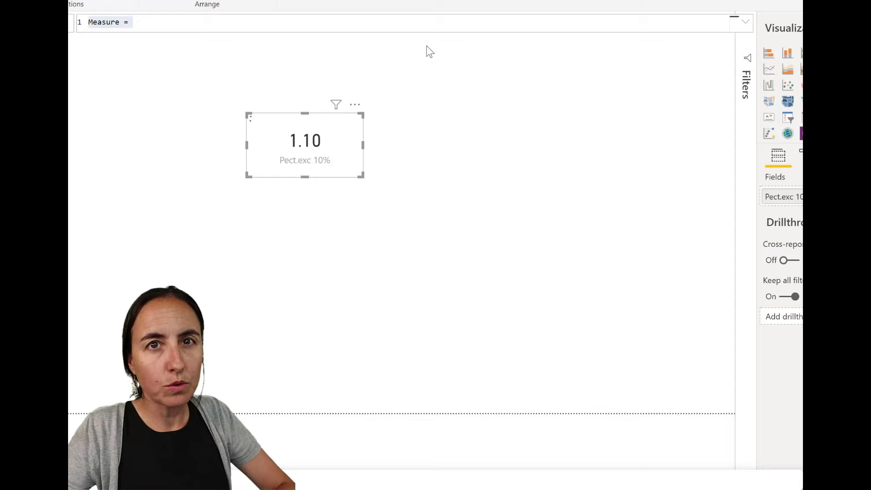
# Enter the measure Pct.exc 5% = PERCENTILE.EXC('Exc vs inc'[Data], 0.05).
pyautogui.write('P')
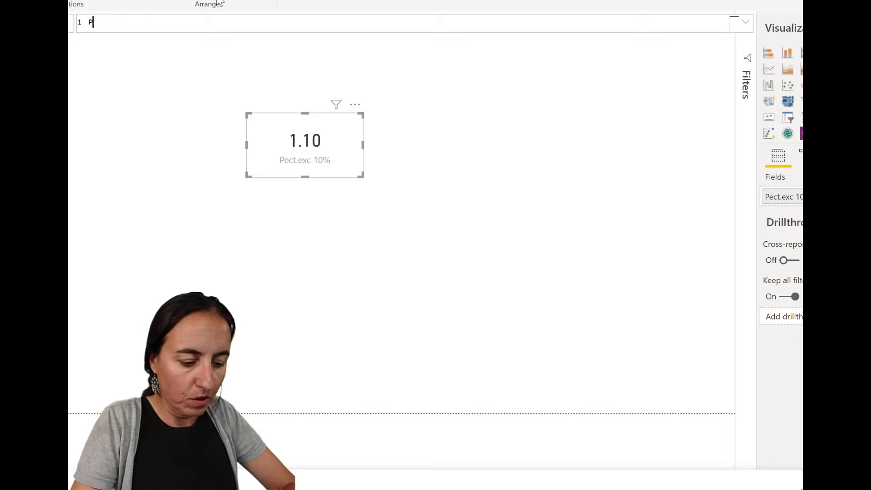
pyautogui.write('ct')
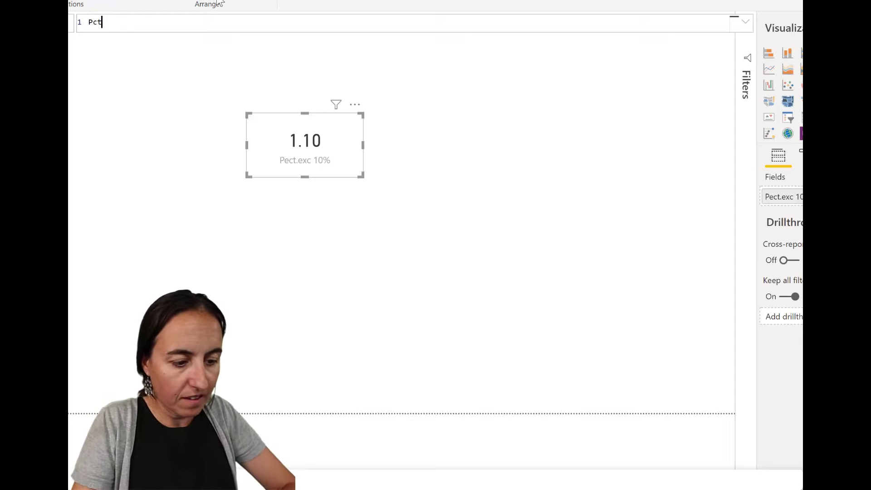
pyautogui.write('.exc')
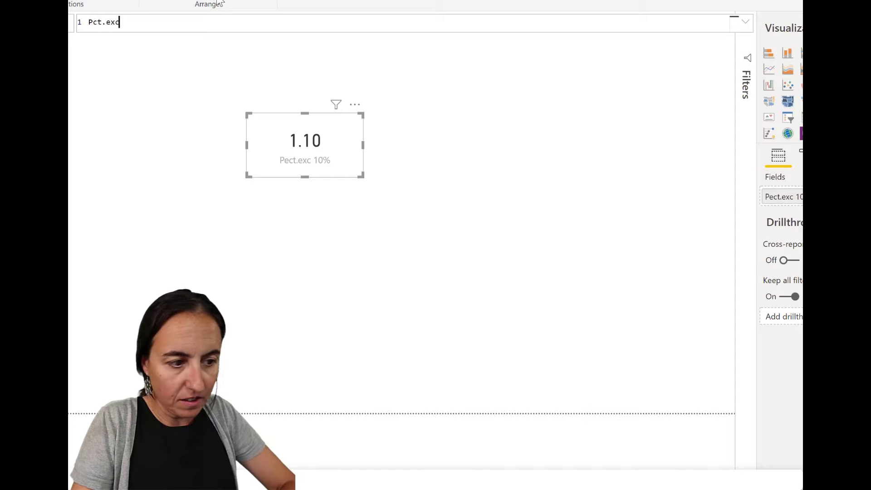
pyautogui.write(' 5%')
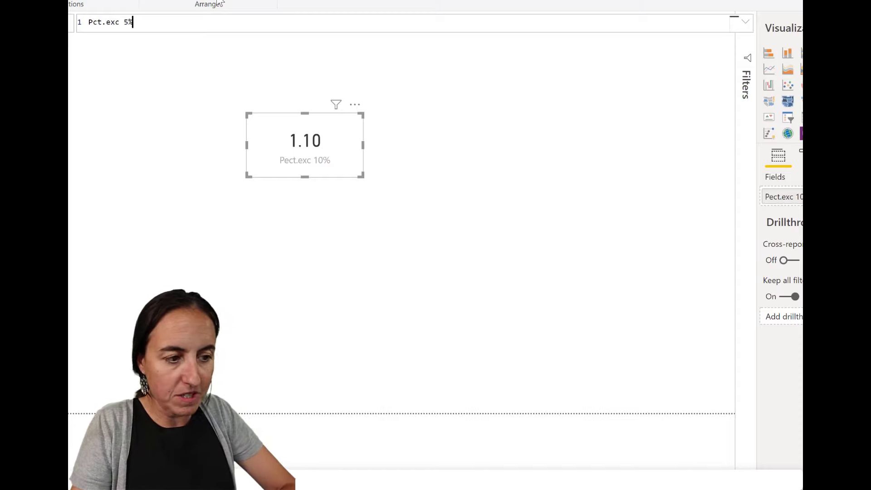
pyautogui.write('= ')
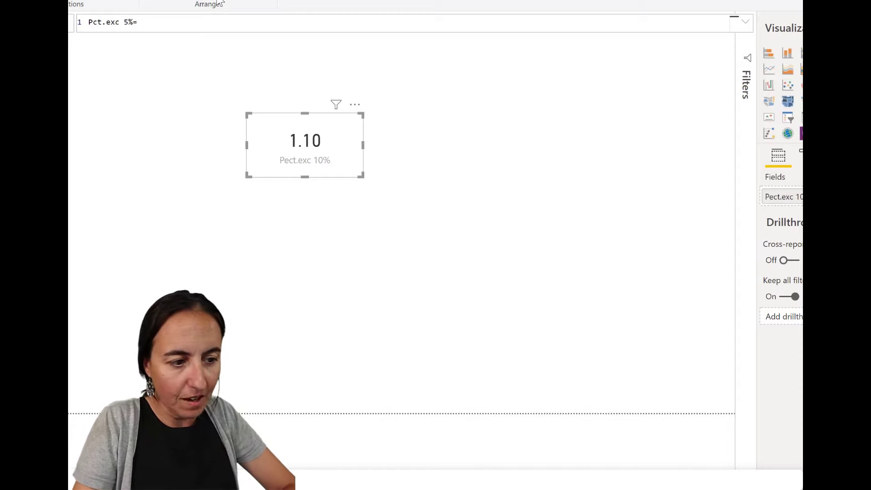
pyautogui.write('per')
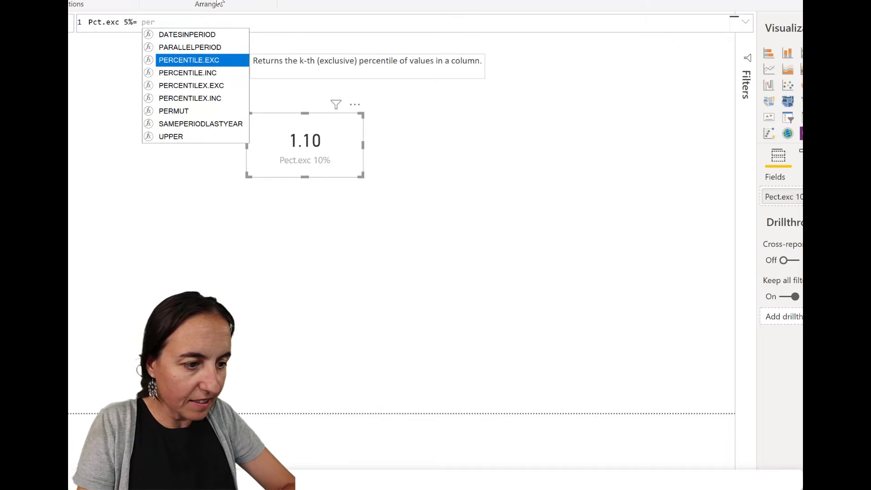
pyautogui.press('Down')
pyautogui.press('Up')
pyautogui.press('Tab')
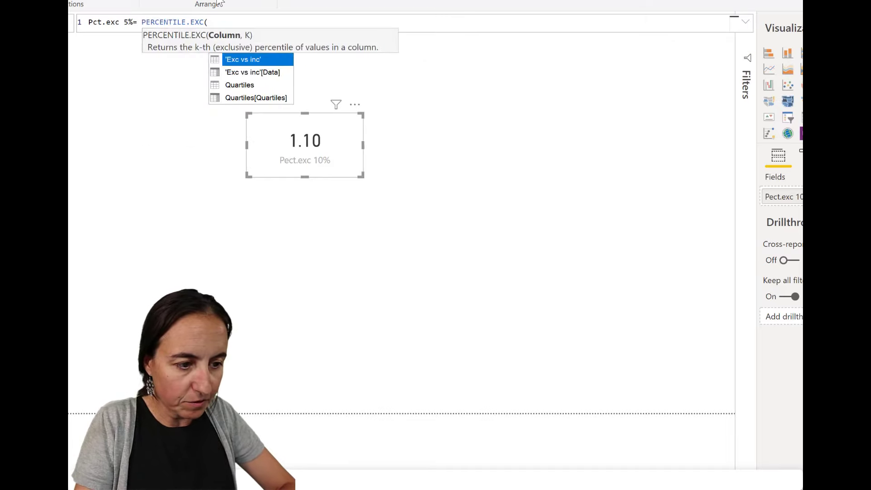
pyautogui.press('Down')
pyautogui.press('Tab')
pyautogui.write(',')
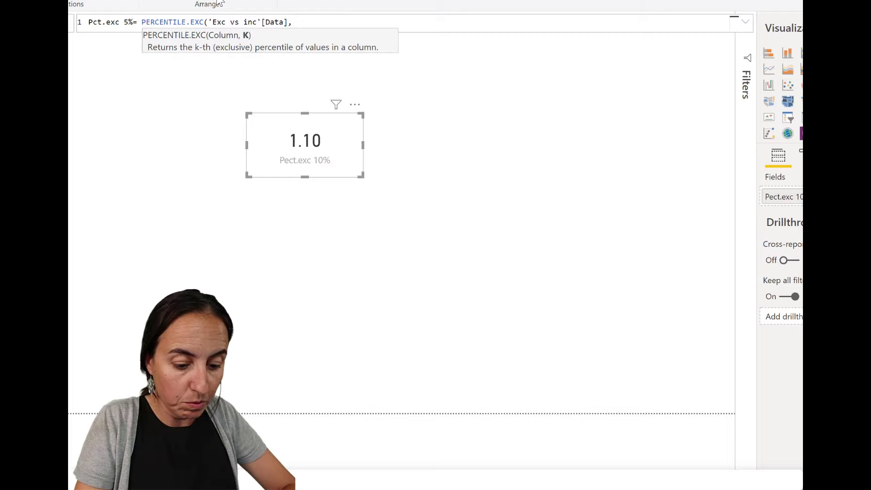
pyautogui.write(' 0')
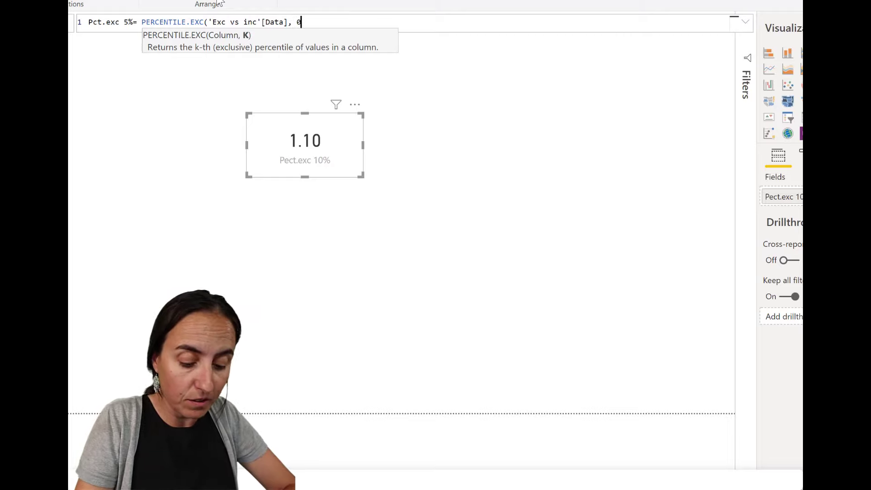
pyautogui.write('.05)')
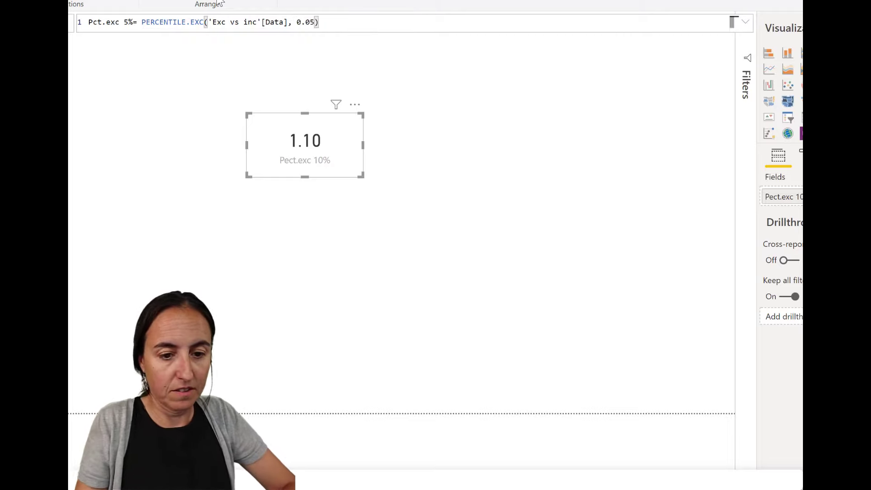
pyautogui.moveTo(798, 145); pyautogui.dragTo(510, 142)
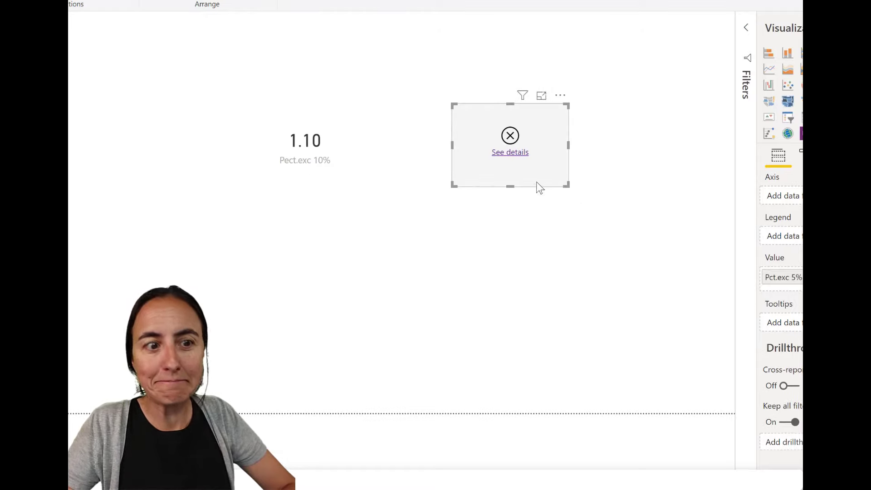
pyautogui.click(521, 156)
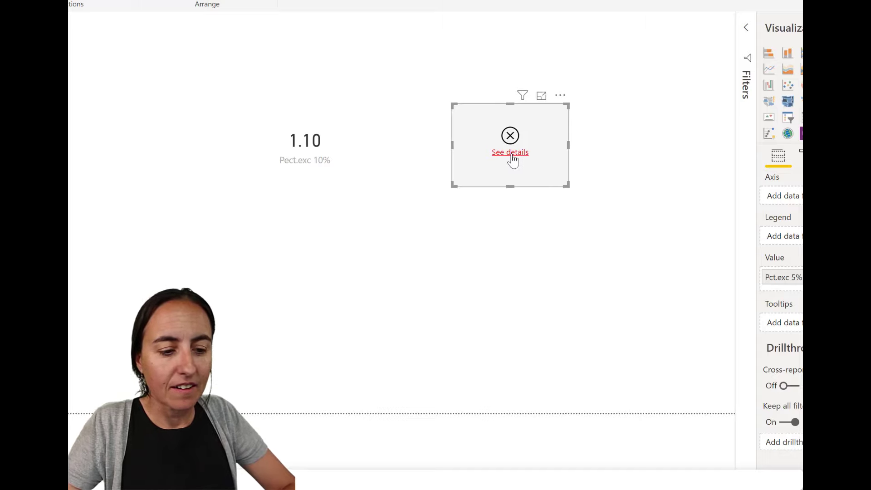
pyautogui.click(512, 156)
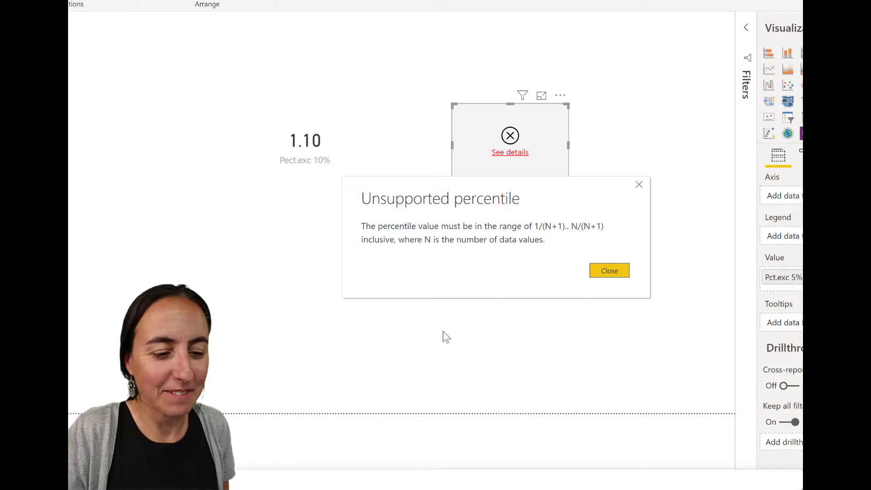
pyautogui.click(619, 269)
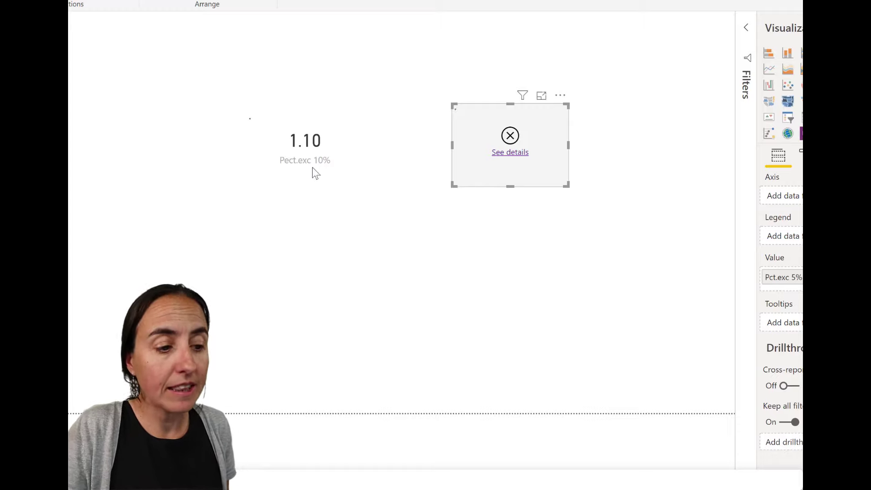
# Create measure Pct.incl 5% = PERCENTILE.INC('Exc vs inc'[Data], 0.05).
pyautogui.click(77, 1)
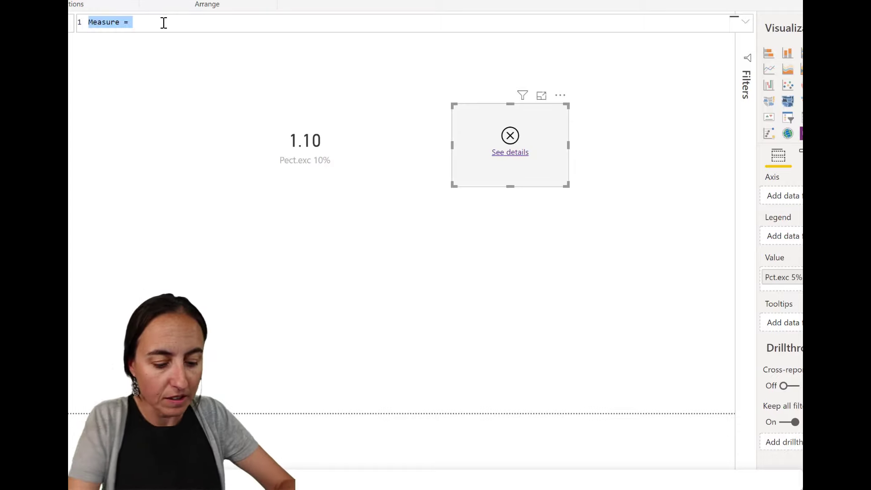
pyautogui.write('Pct')
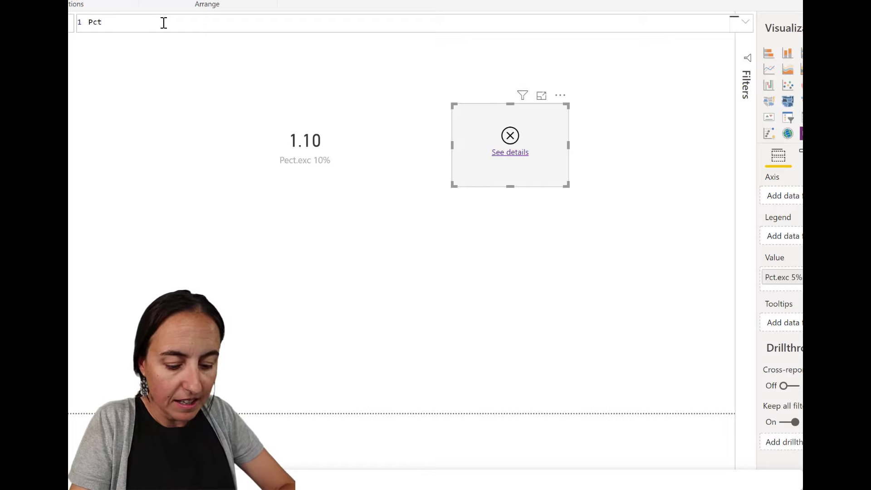
pyautogui.write('.inc')
pyautogui.press('BackSpace')
pyautogui.press('BackSpace')
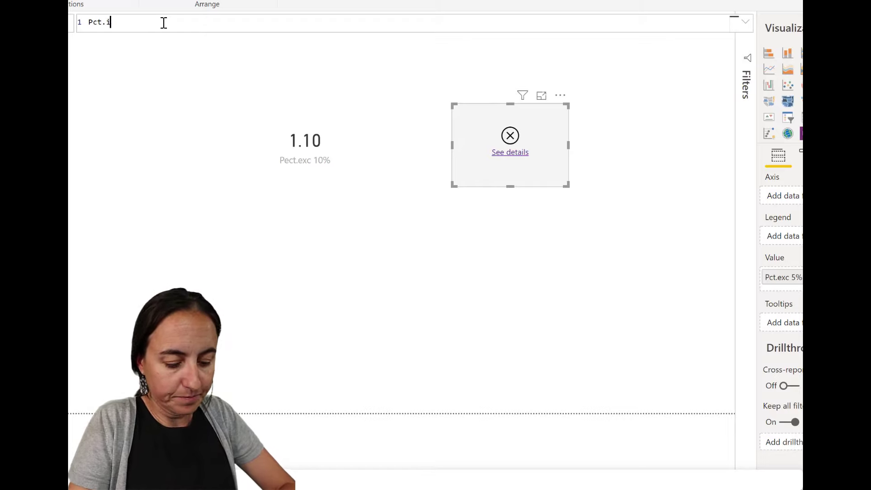
pyautogui.write('ncl')
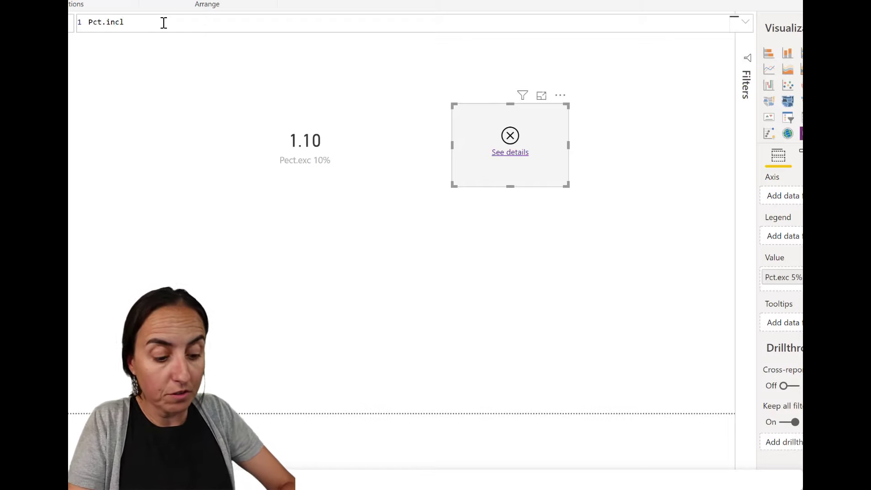
pyautogui.write(' 5%= ')
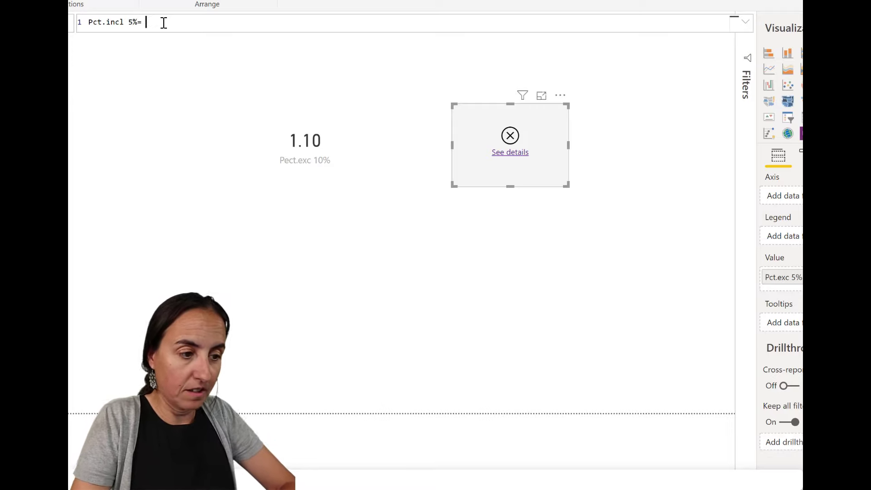
pyautogui.write('per')
pyautogui.press('Down')
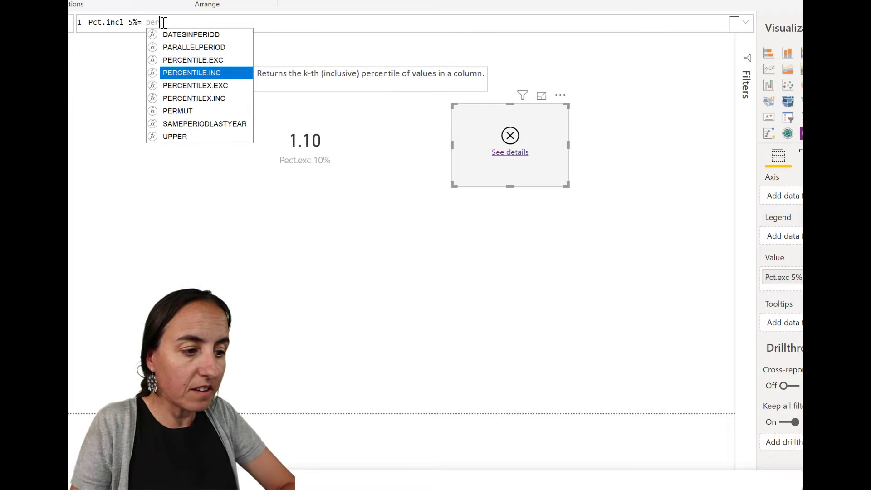
pyautogui.press('Tab')
pyautogui.press('Down')
pyautogui.press('Tab')
pyautogui.write(', ')
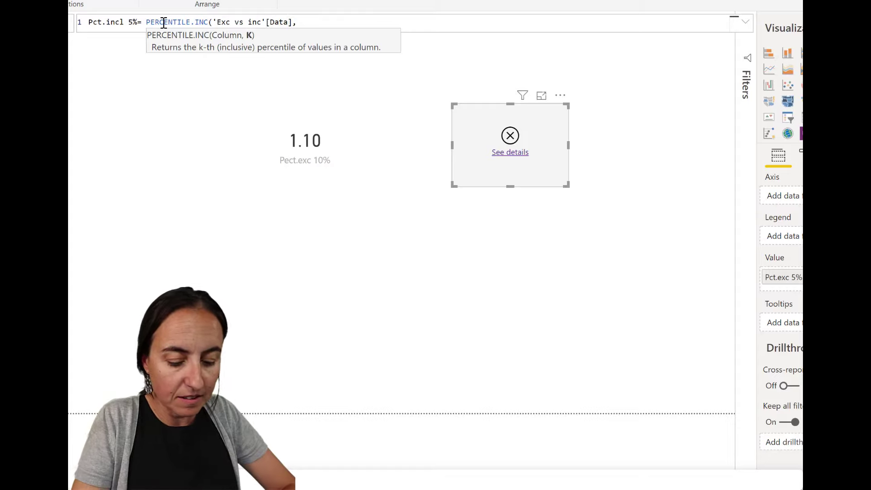
pyautogui.write('0.05)')
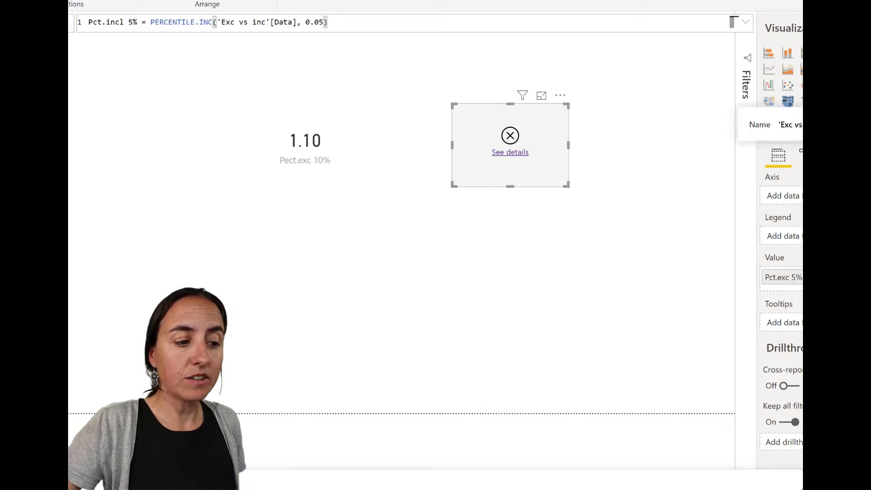
# Place Pct.incl 5% on the canvas as a 1.45 card beside the error card.
pyautogui.moveTo(800, 119); pyautogui.dragTo(666, 132)
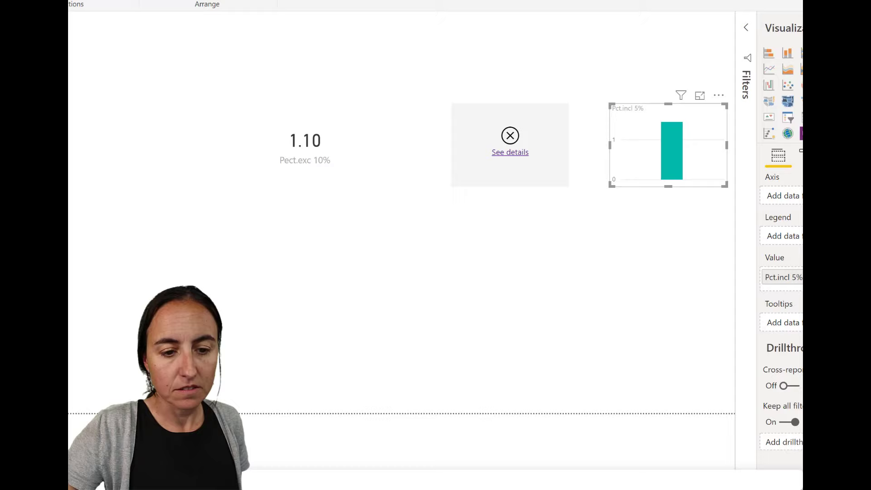
pyautogui.moveTo(667, 178); pyautogui.dragTo(669, 171)
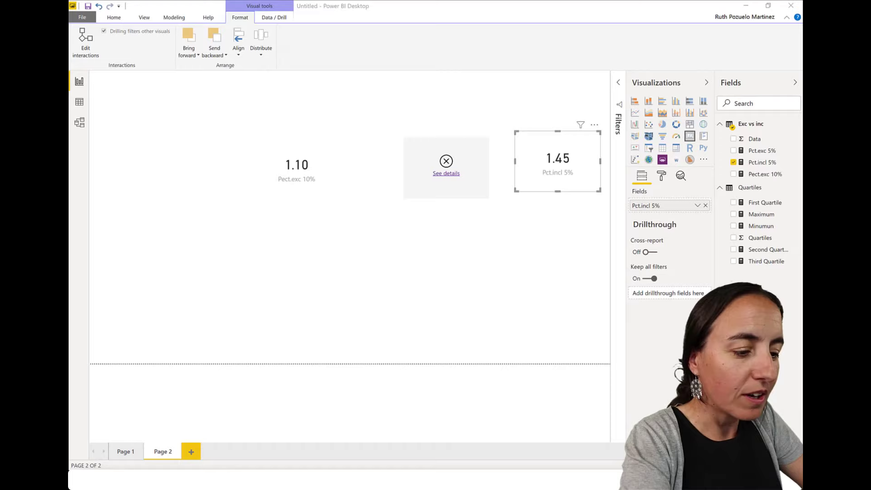
# Ink the numbers 1 to 10 across the page, with marks below the 1.10 card and the 1.
pyautogui.moveTo(308, 277)
pyautogui.mouseDown()
pyautogui.moveTo(308, 285)
pyautogui.moveTo(260, 288)
pyautogui.moveTo(290, 288)
pyautogui.mouseUp()
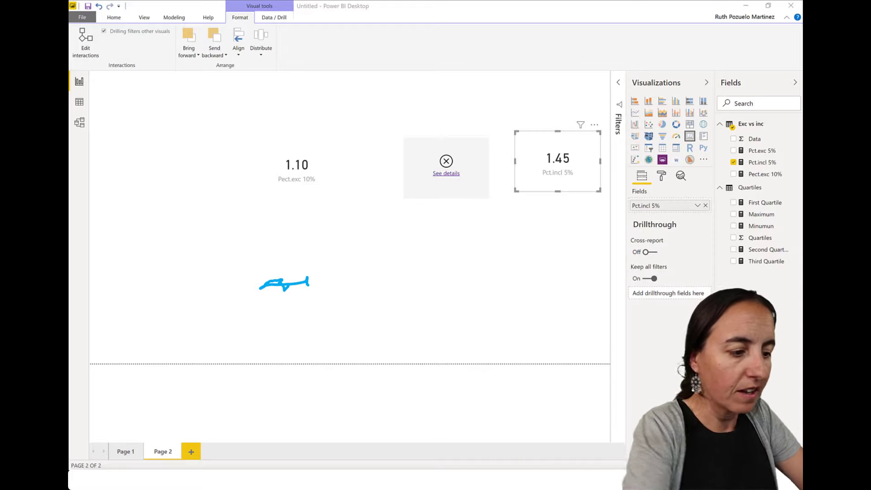
pyautogui.moveTo(128, 242); pyautogui.dragTo(138, 253)
pyautogui.moveTo(180, 235)
pyautogui.mouseDown()
pyautogui.moveTo(183, 250)
pyautogui.moveTo(240, 240)
pyautogui.moveTo(225, 252)
pyautogui.mouseUp()
pyautogui.moveTo(272, 232)
pyautogui.mouseDown()
pyautogui.moveTo(318, 232)
pyautogui.moveTo(326, 248)
pyautogui.moveTo(374, 233)
pyautogui.moveTo(377, 255)
pyautogui.moveTo(405, 236)
pyautogui.moveTo(417, 246)
pyautogui.moveTo(474, 243)
pyautogui.moveTo(475, 227)
pyautogui.moveTo(513, 232)
pyautogui.moveTo(526, 258)
pyautogui.moveTo(585, 256)
pyautogui.mouseUp()
pyautogui.moveTo(145, 242)
pyautogui.mouseDown()
pyautogui.moveTo(142, 293)
pyautogui.moveTo(153, 289)
pyautogui.moveTo(156, 311)
pyautogui.mouseUp()
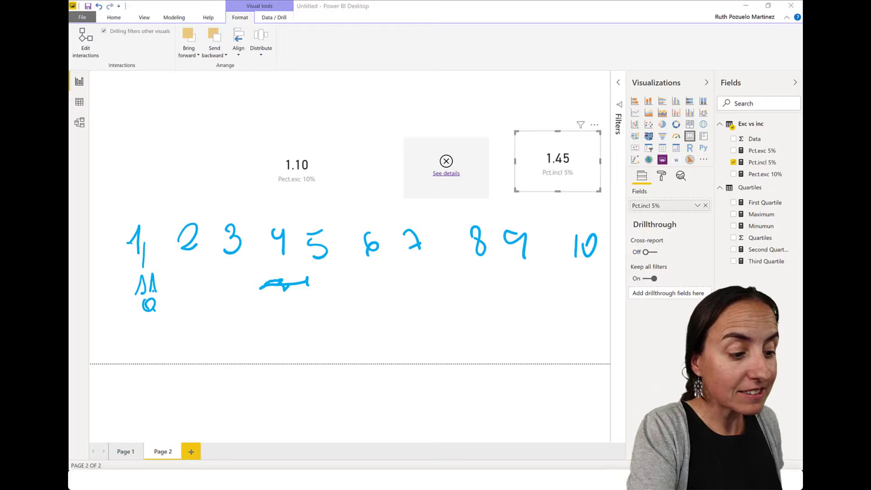
# Draw a vertical ink stroke just left of the handwritten 1.
pyautogui.moveTo(120, 222)
pyautogui.mouseDown()
pyautogui.moveTo(121, 247)
pyautogui.moveTo(110, 239)
pyautogui.moveTo(120, 268)
pyautogui.mouseUp()
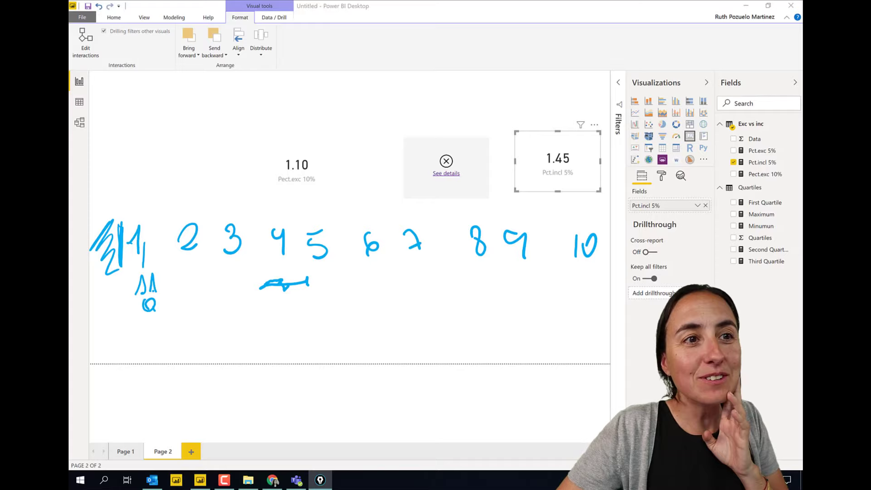
# Clear the ink and create the measure Q1 = PERCENTILE.EXC('Exc vs inc'[Data], 0.25).
pyautogui.press('Escape')
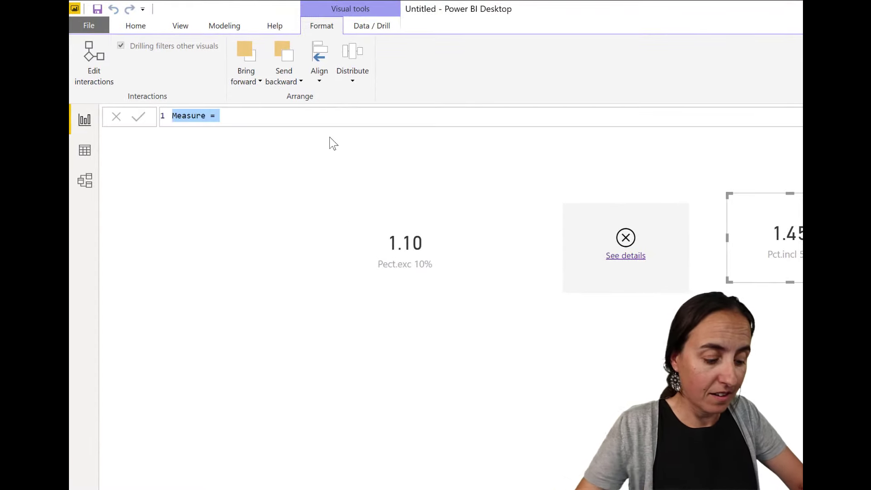
pyautogui.write('Q1 ')
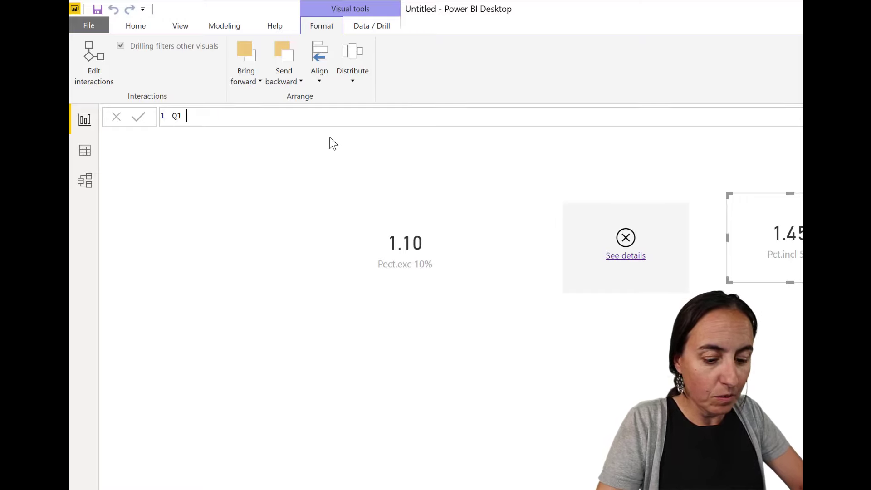
pyautogui.write('= per')
pyautogui.press('Tab')
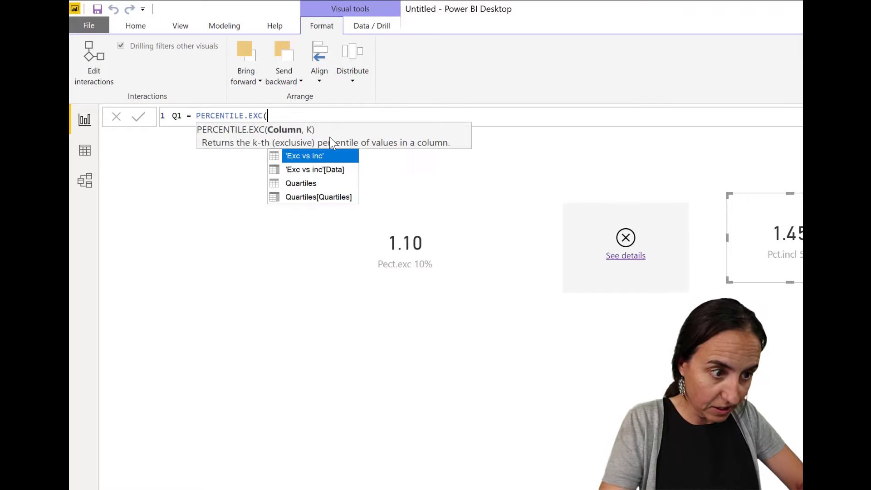
pyautogui.press('Down')
pyautogui.press('Tab')
pyautogui.write(', ')
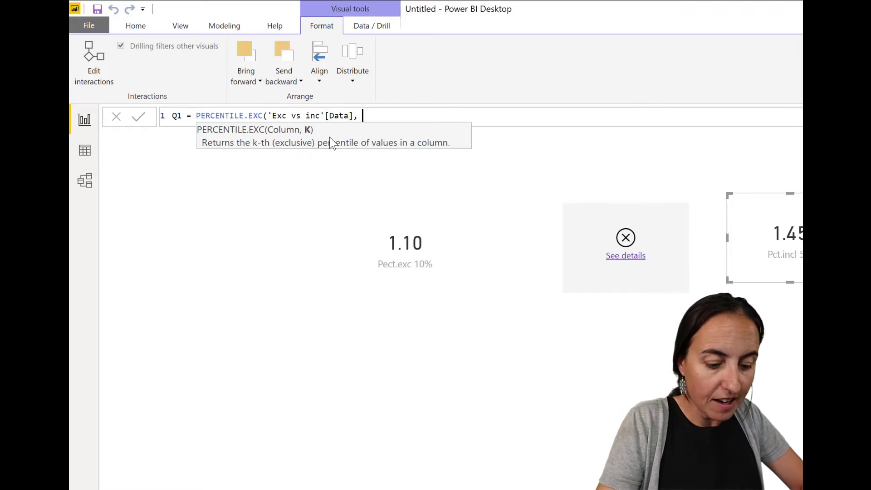
pyautogui.write('0.')
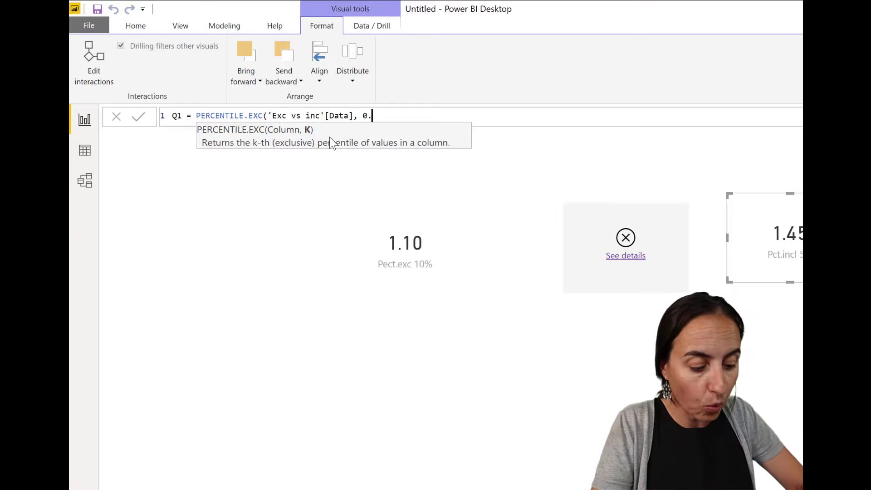
pyautogui.write('25)')
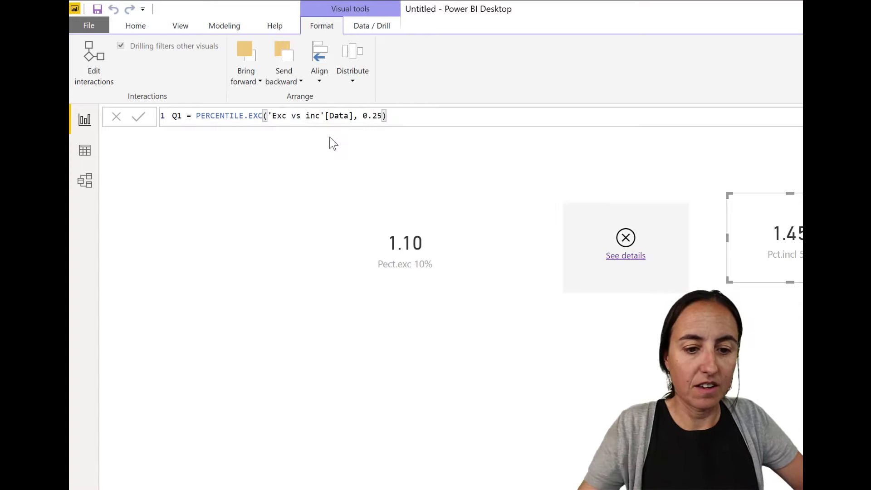